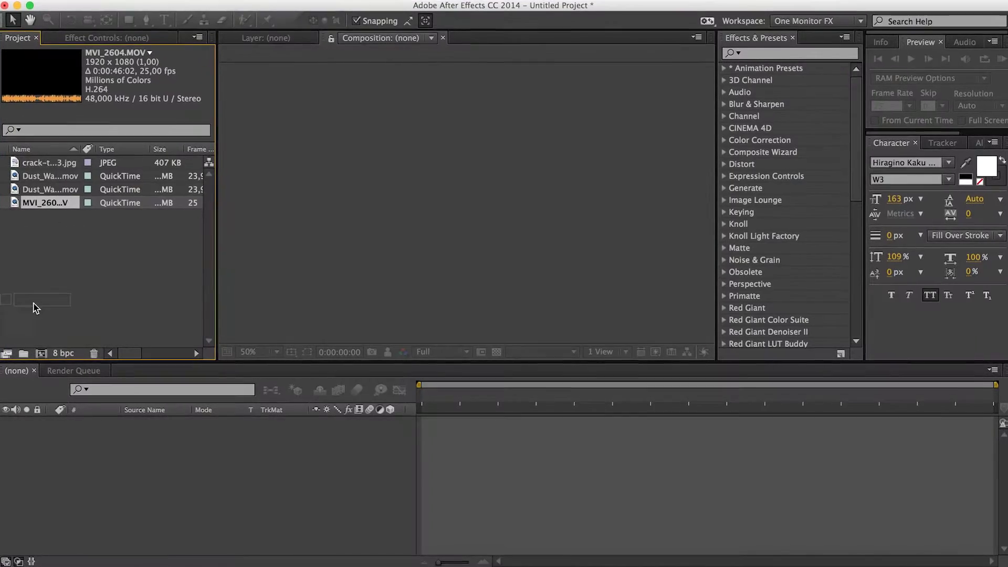
Build the MVI_2604 composition from MVI_2604.MOV and split its layer at 15:13.
left_click_drag(33, 308, 41, 353)
scroll(447, 207, "down", 4)
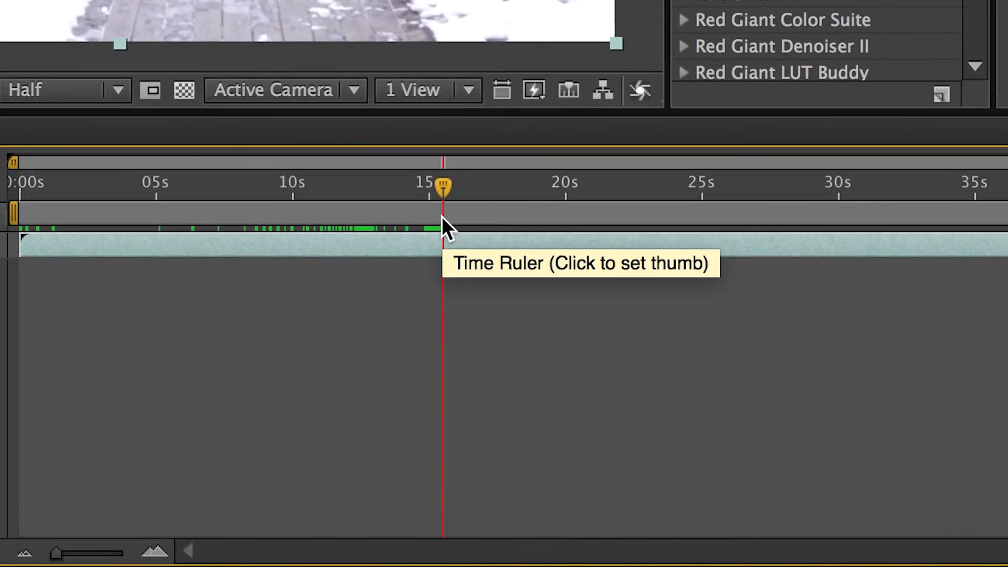
key("ctrl+shift+d")
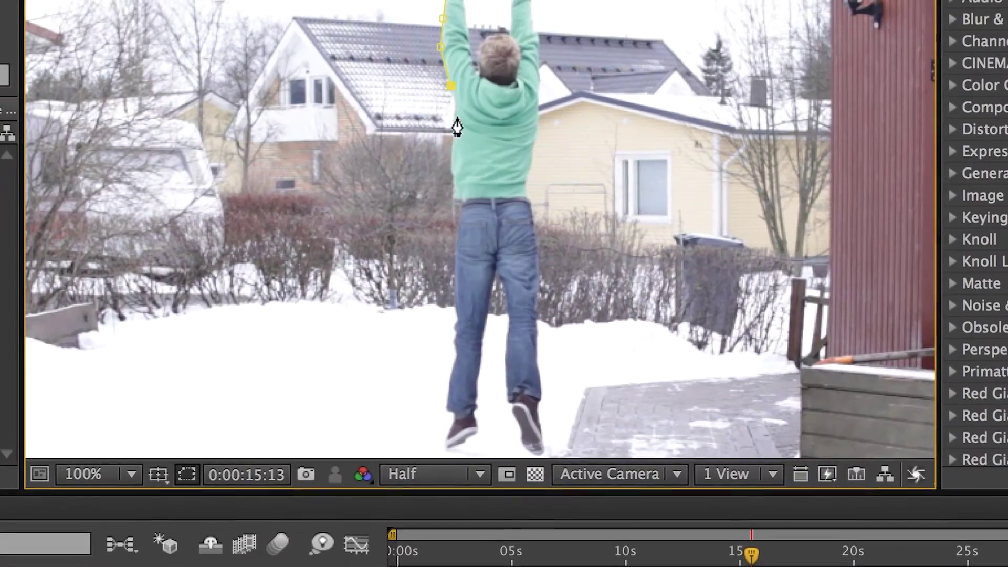
Trace the mask down the jumper's left side, around the feet and along both legs.
left_click(453, 173)
left_click(457, 208)
left_click(457, 231)
left_click(459, 320)
left_click(454, 340)
left_click(452, 373)
left_click(451, 397)
left_click(453, 420)
left_click(445, 447)
left_click(481, 417)
left_click(482, 391)
left_click(490, 318)
left_click(497, 287)
left_click(507, 372)
left_click(516, 429)
Continue the mask around the right side, arms and neck, close it, and show transparency.
scroll(509, 315, "up", 1)
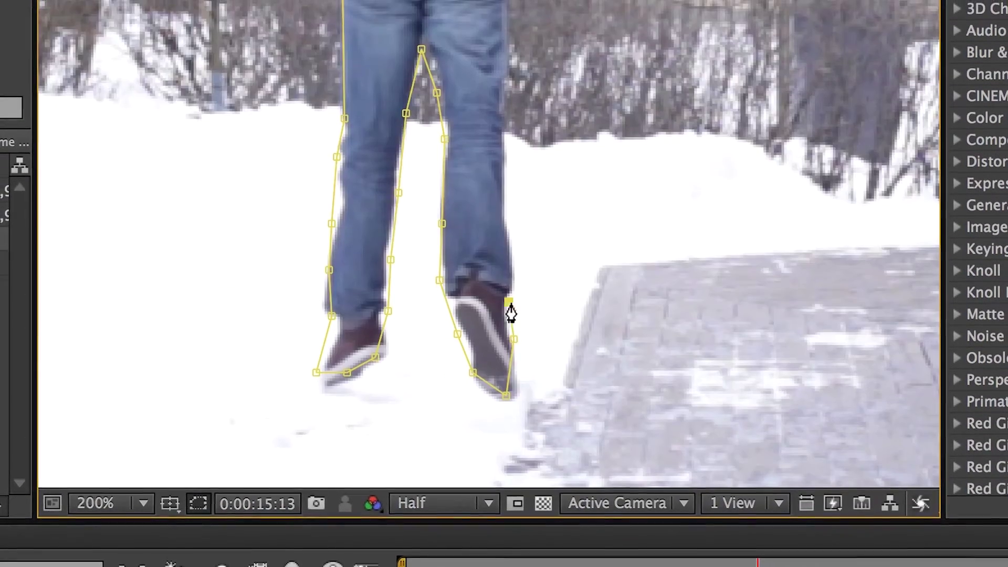
scroll(504, 37, "down", 1)
left_click_drag(504, 37, 542, 337)
left_click(534, 292)
left_click(532, 212)
left_click(518, 128)
left_click(507, 175)
left_click(505, 196)
left_click(472, 225)
left_click(462, 164)
left_click(468, 122)
left_click(453, 153)
key("comma")
left_click(547, 524)
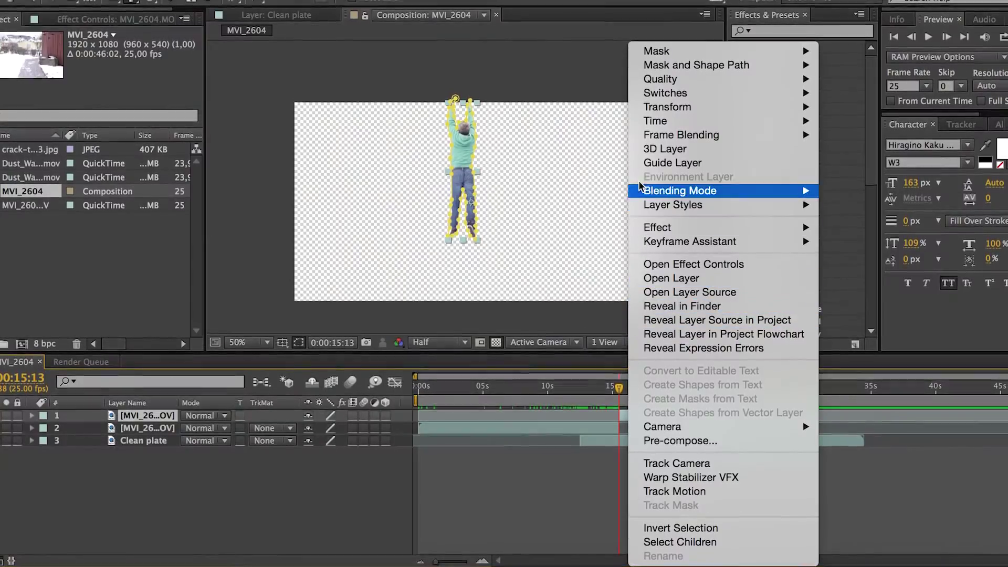
Apply Time > Freeze Frame to the masked jumper layer at 0:00:15:13.
mouse_move(682, 121)
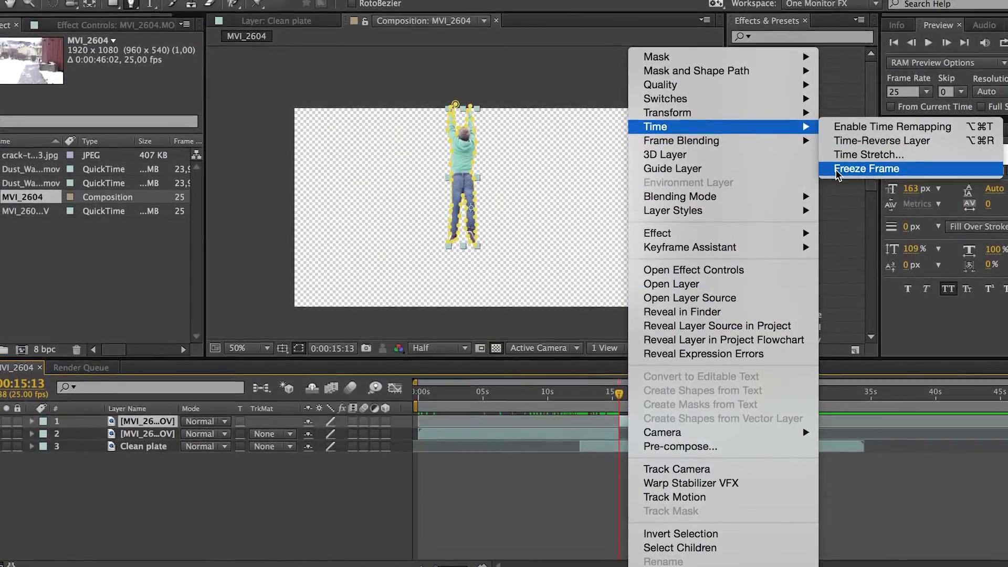
left_click(836, 173)
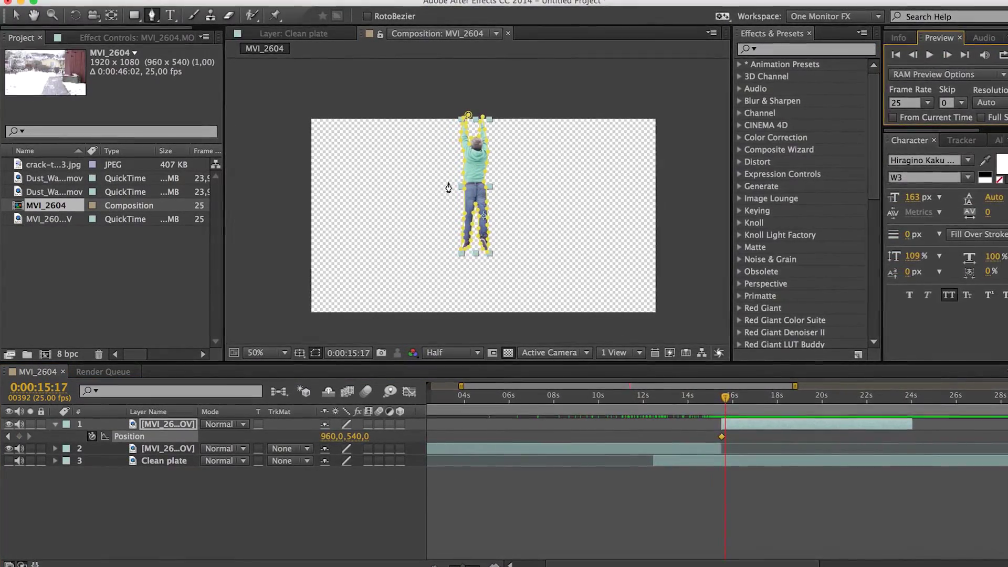
Drag the frozen jumper upward out of frame to 960,-248 by 0:00:16:02.
key("v")
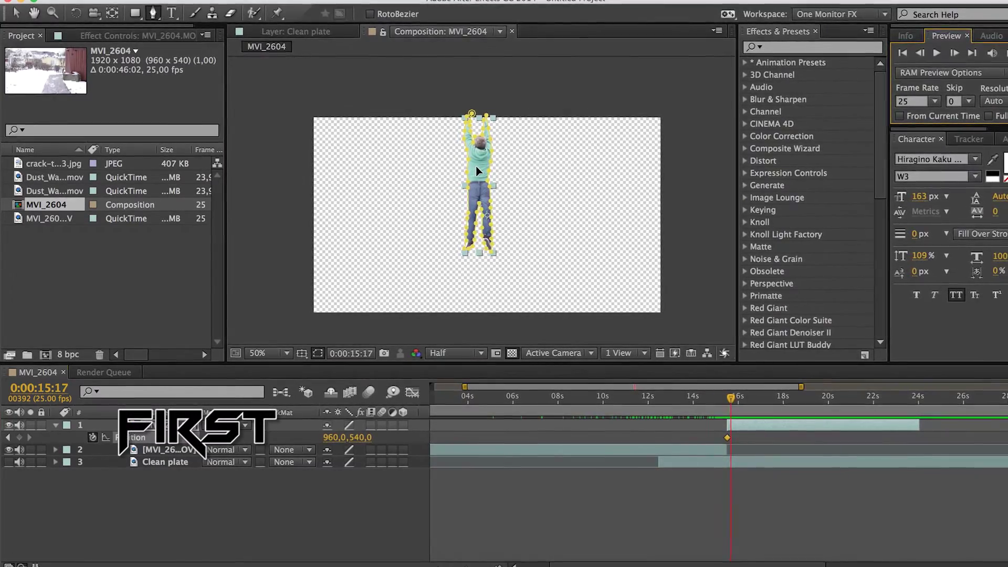
left_click(477, 166)
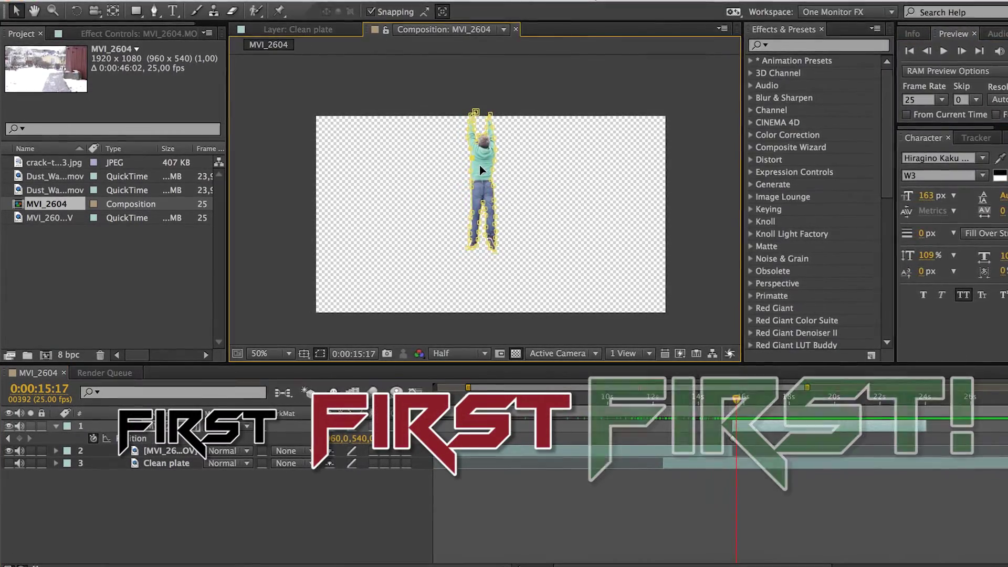
double_click(484, 174)
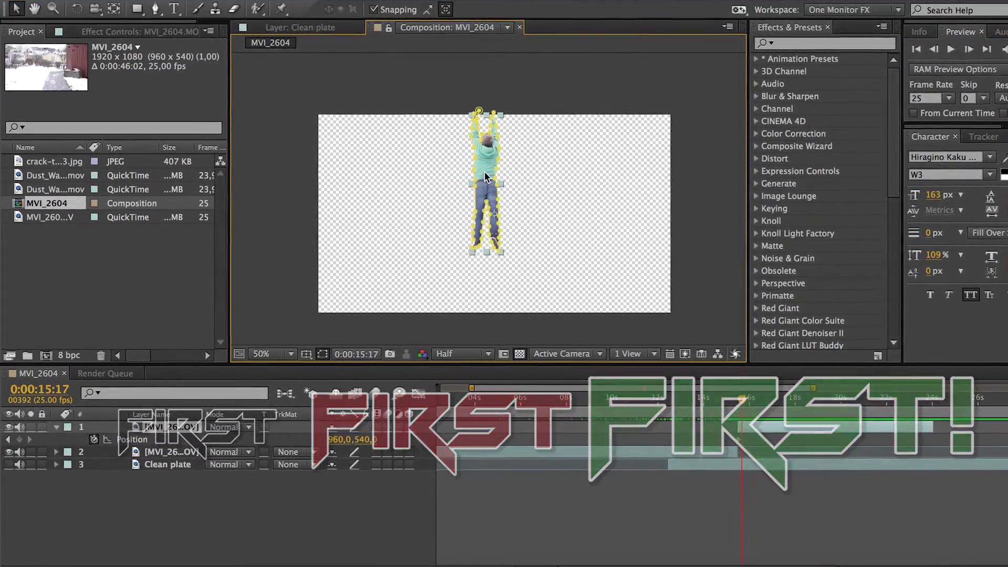
left_click_drag(487, 178, 493, 126)
left_click_drag(512, 69, 513, 36)
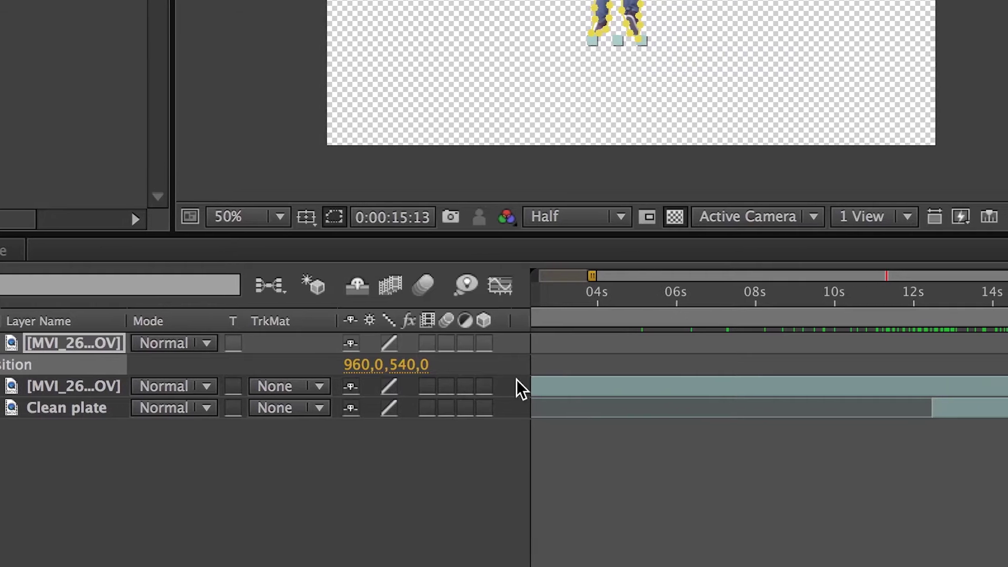
Enable motion blur for the composition and the jumper layer.
left_click(441, 510)
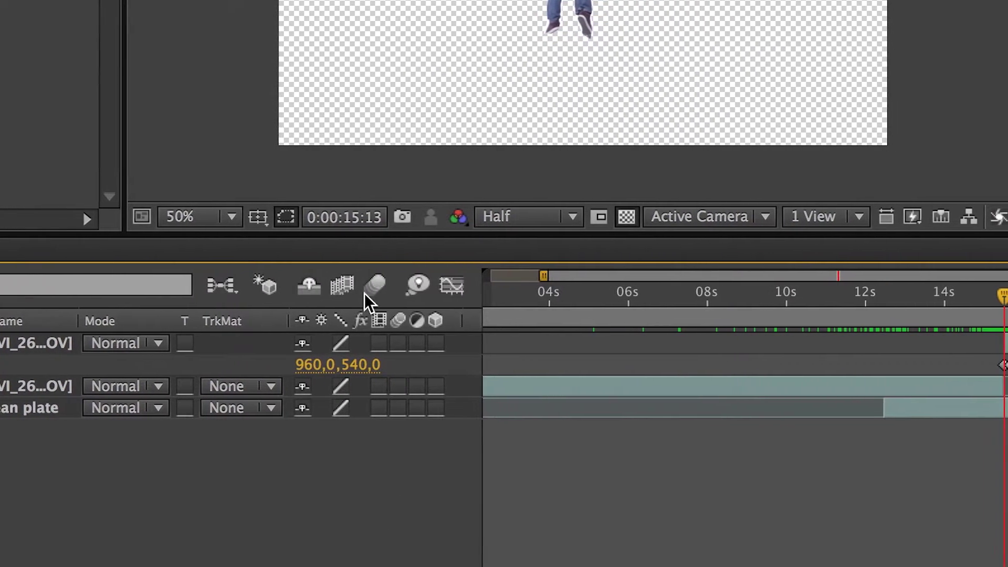
left_click(374, 286)
left_click(398, 344)
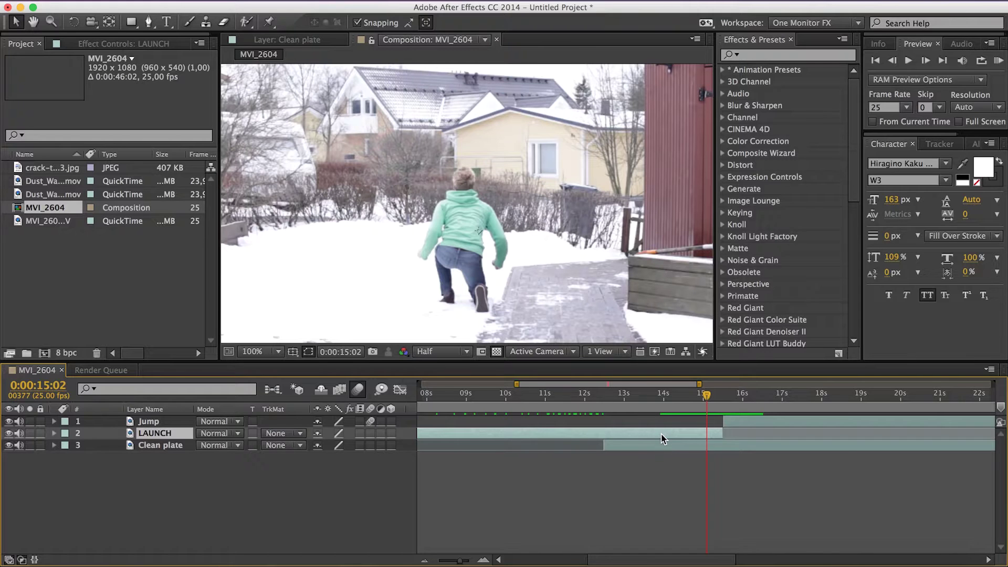
Enable time remapping on LAUNCH and add a Time Remap keyframe at 15:12.
right_click(661, 433)
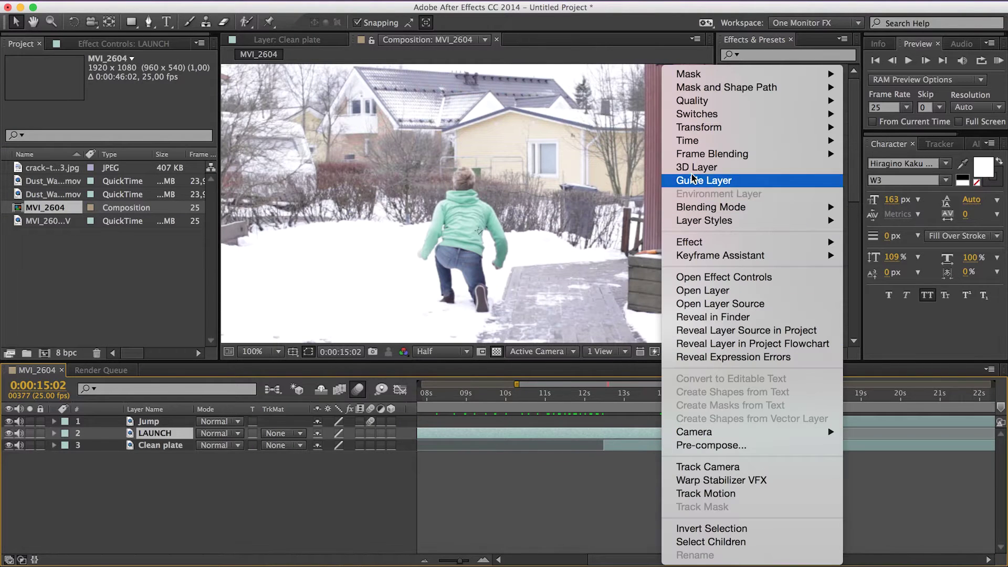
mouse_move(698, 141)
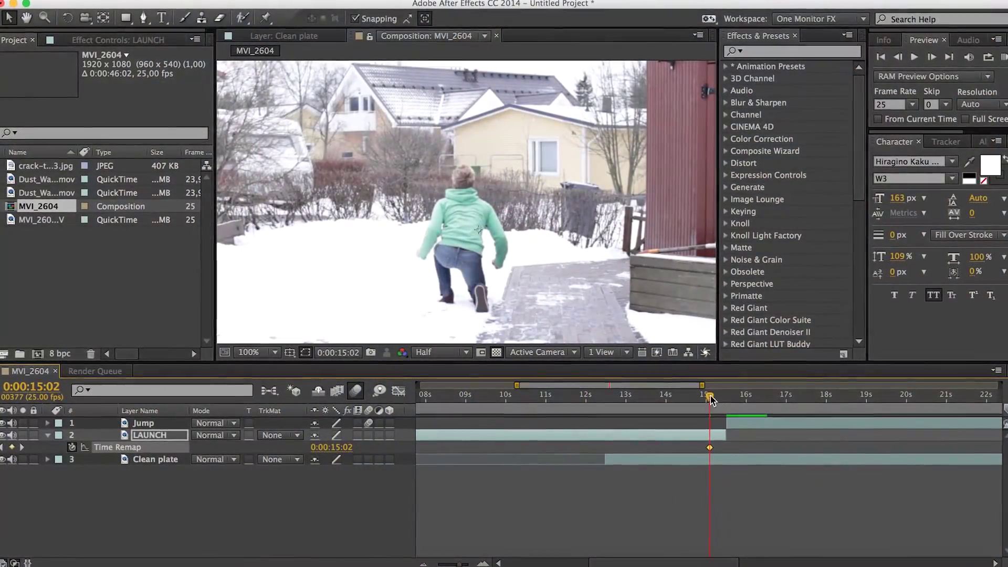
left_click_drag(710, 400, 726, 400)
key("alt+shift+t")
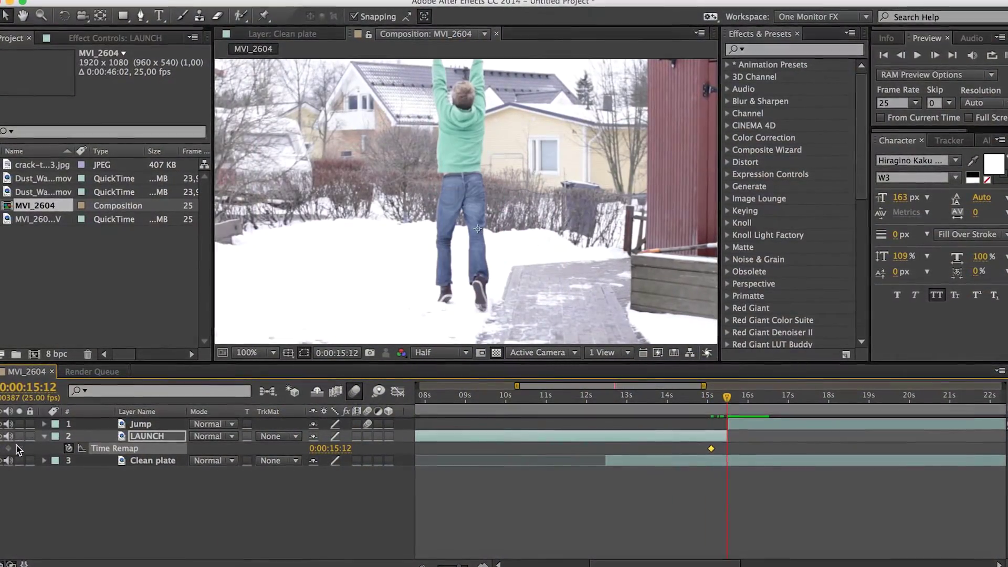
left_click_drag(730, 450, 721, 453)
Set the held frame to 15:07, extend the LAUNCH layer's end, and preview.
mouse_move(716, 407)
left_mouse_down()
mouse_move(735, 407)
mouse_move(723, 407)
left_mouse_up()
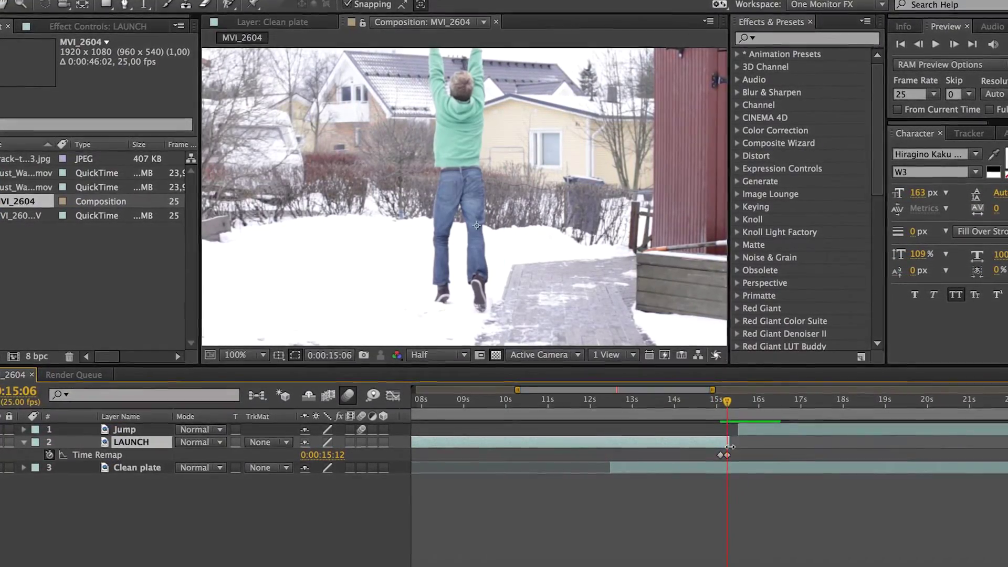
left_click_drag(720, 450, 739, 444)
mouse_move(736, 405)
left_mouse_down()
mouse_move(746, 408)
mouse_move(715, 417)
mouse_move(720, 408)
left_mouse_up()
key("space")
left_click(353, 546)
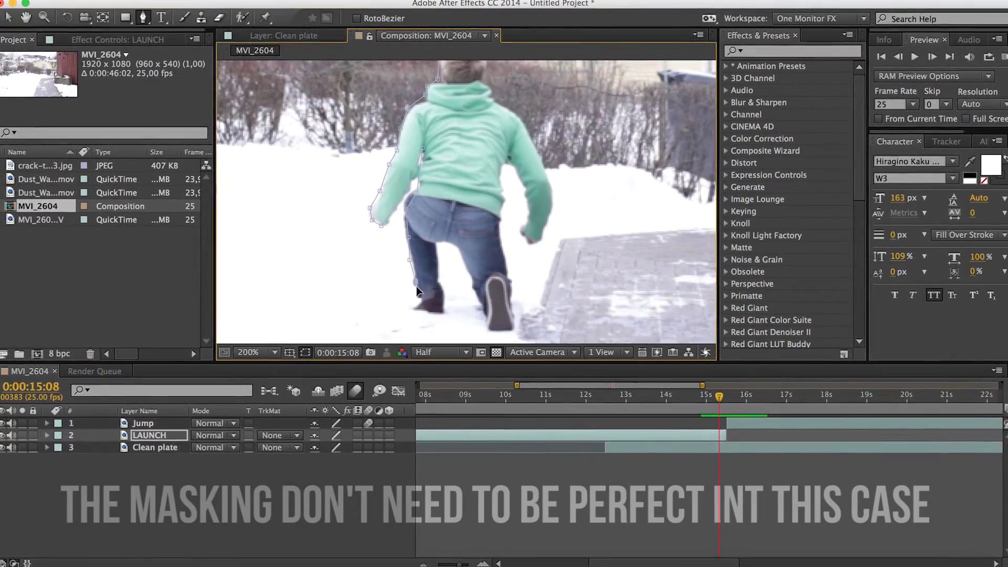
Place mask points around the crouching jumper's legs and feet up to the hip.
left_click(424, 307)
left_click(441, 311)
left_click(437, 245)
left_click(460, 253)
left_click(484, 304)
left_click(491, 327)
left_click(517, 326)
left_click(502, 216)
Continue the mask around the arm, hand and shoulder, and close it at the head at 100% zoom.
left_click(505, 197)
left_click(503, 166)
left_click(518, 179)
left_click(523, 226)
left_click(531, 242)
left_click(546, 230)
left_click(552, 194)
left_click(529, 124)
key("comma")
left_click(478, 141)
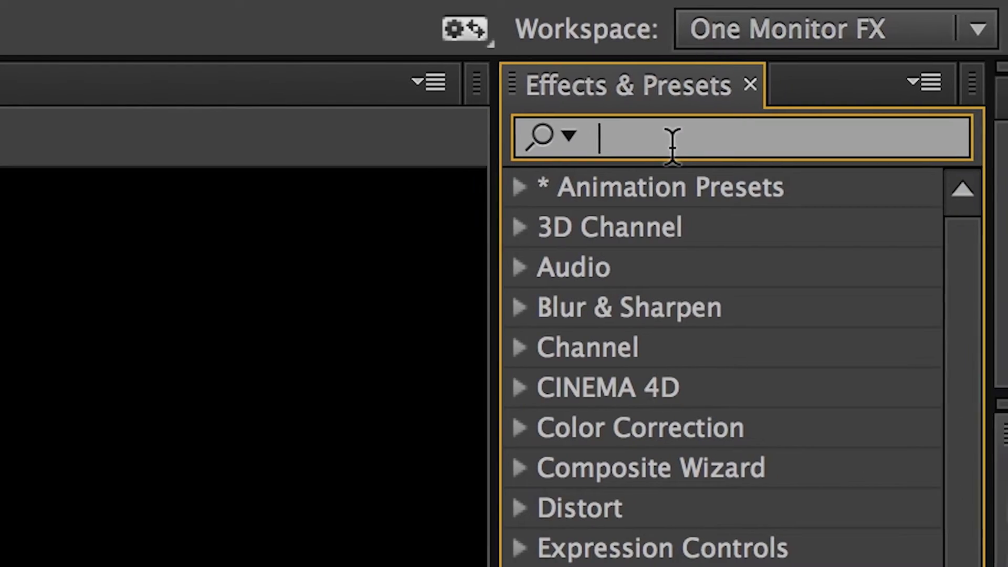
Search Effects & Presets for 'directional blur'.
left_click(654, 138)
type("direction")
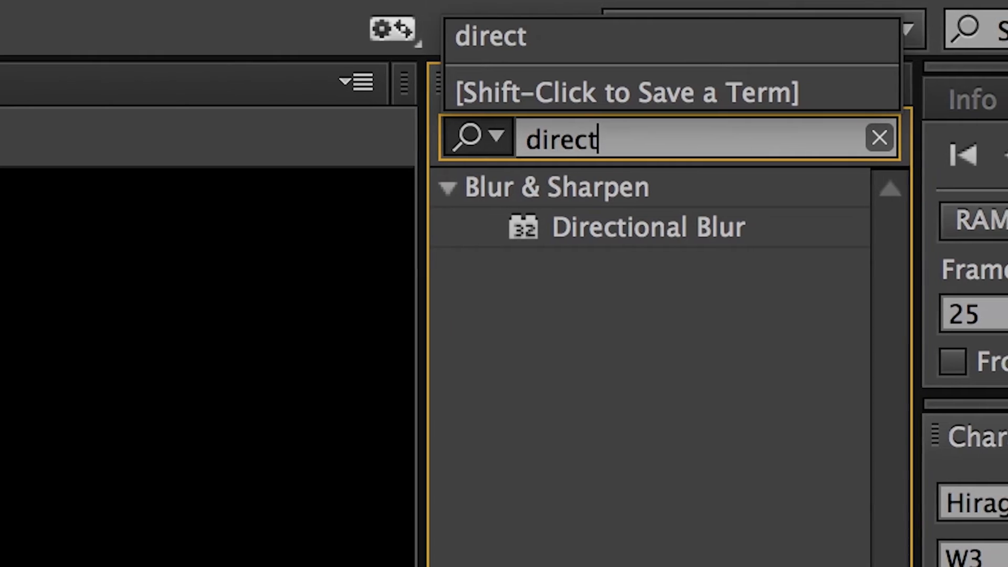
type("al blur")
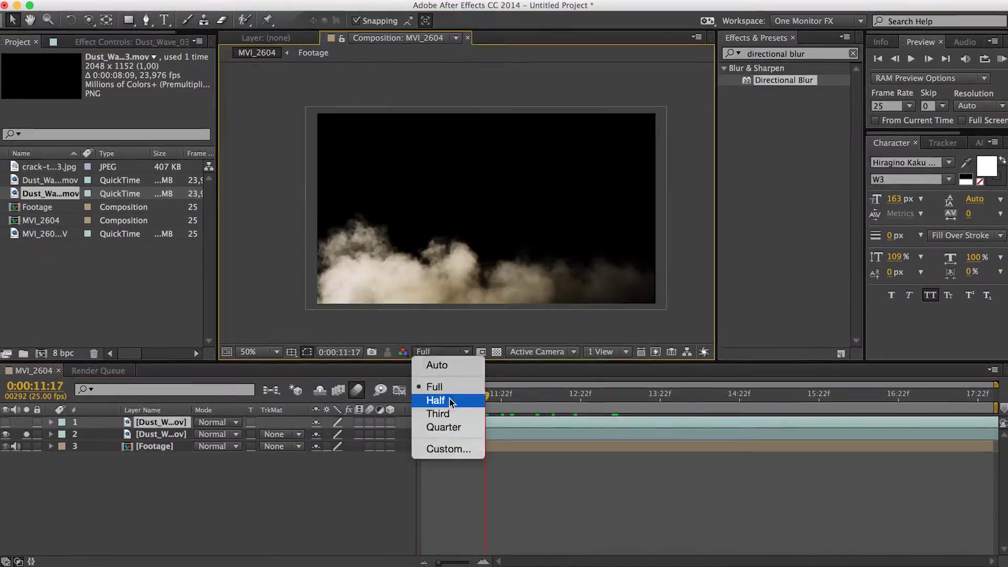
Set preview resolution to Half and bring up the dust layer's Position keyframe options.
left_click(450, 401)
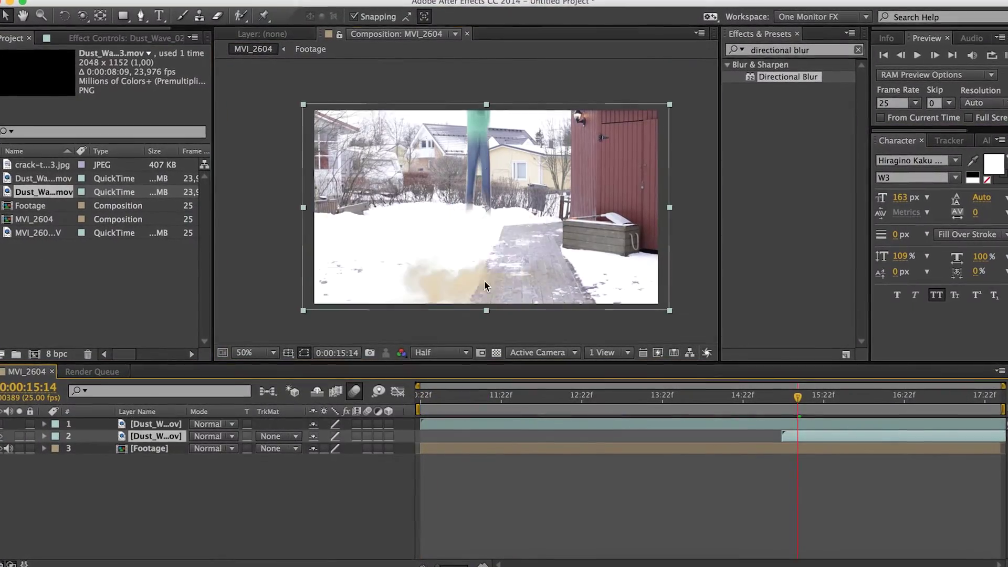
key("p")
right_click(794, 449)
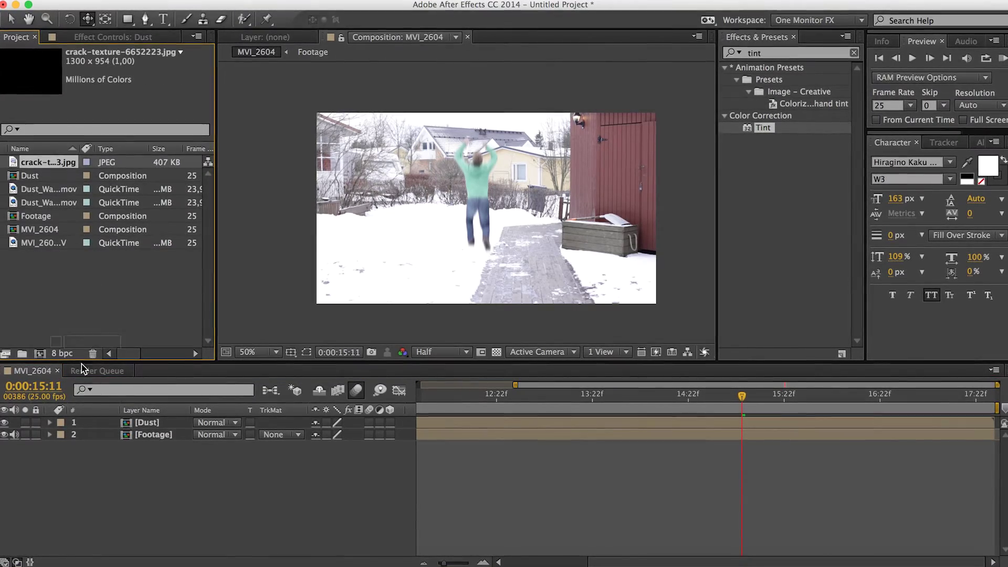
Add crack-texture-6652223.jpg as a layer in MVI_2604 and fit the viewer.
left_click_drag(67, 424, 68, 424)
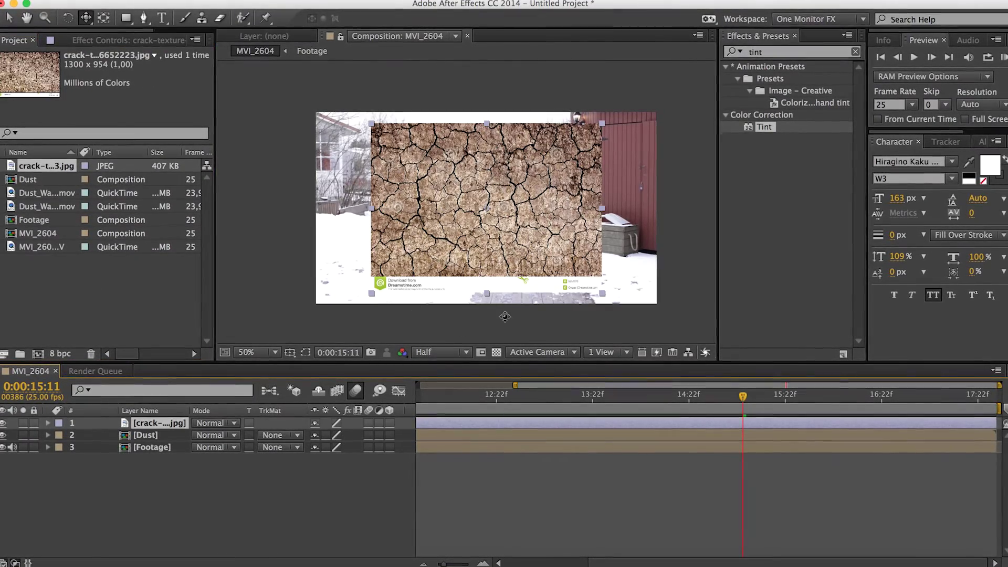
key("slash")
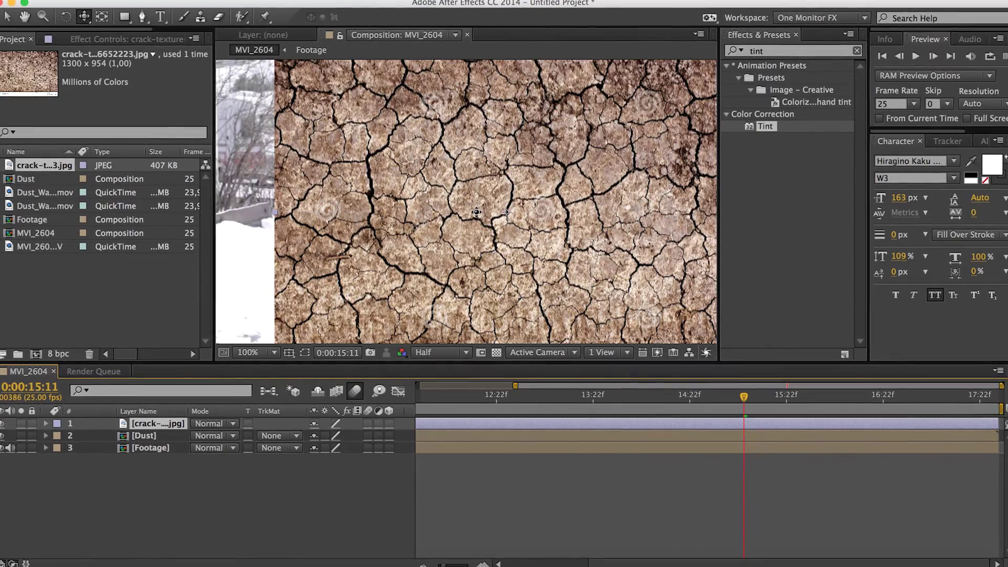
left_click(254, 353)
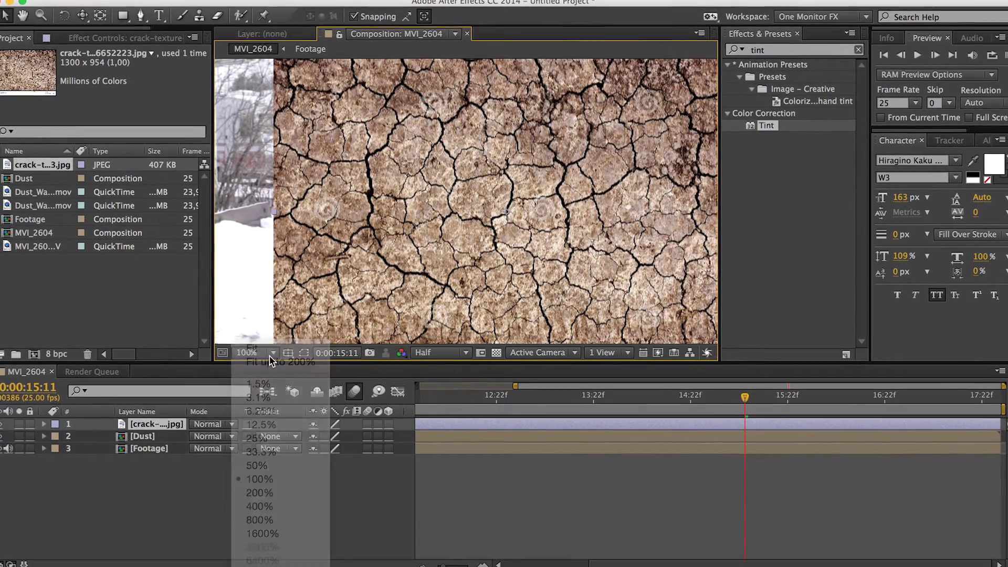
left_click(271, 361)
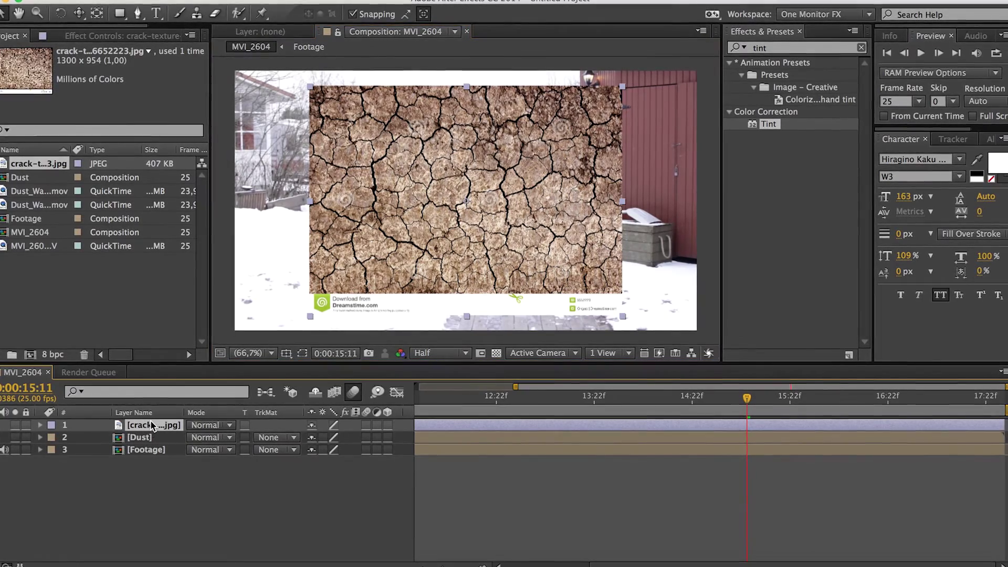
Pre-compose the texture layer as 'Crack image' and open that precomp.
key("super+shift+c")
type("Crac")
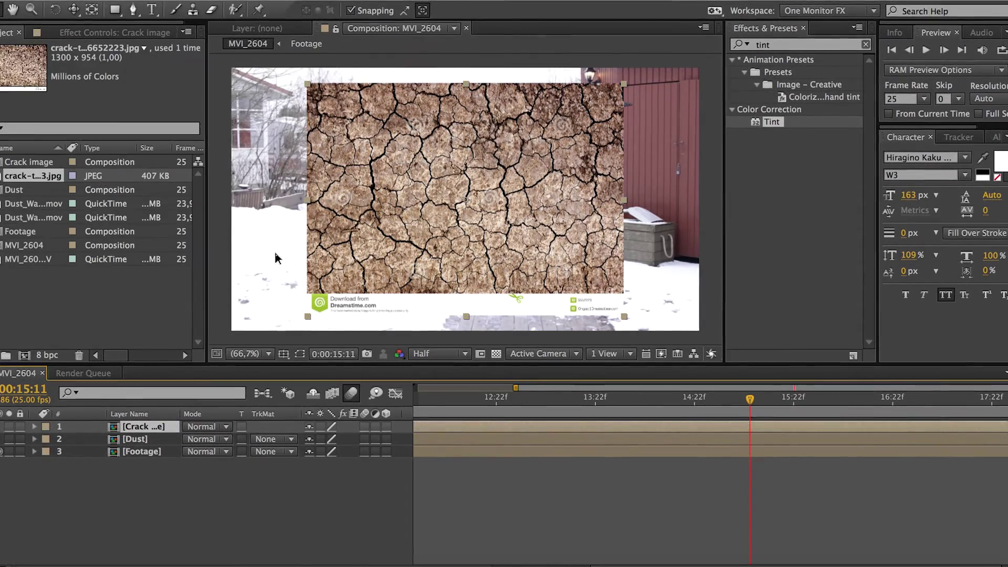
double_click(130, 429)
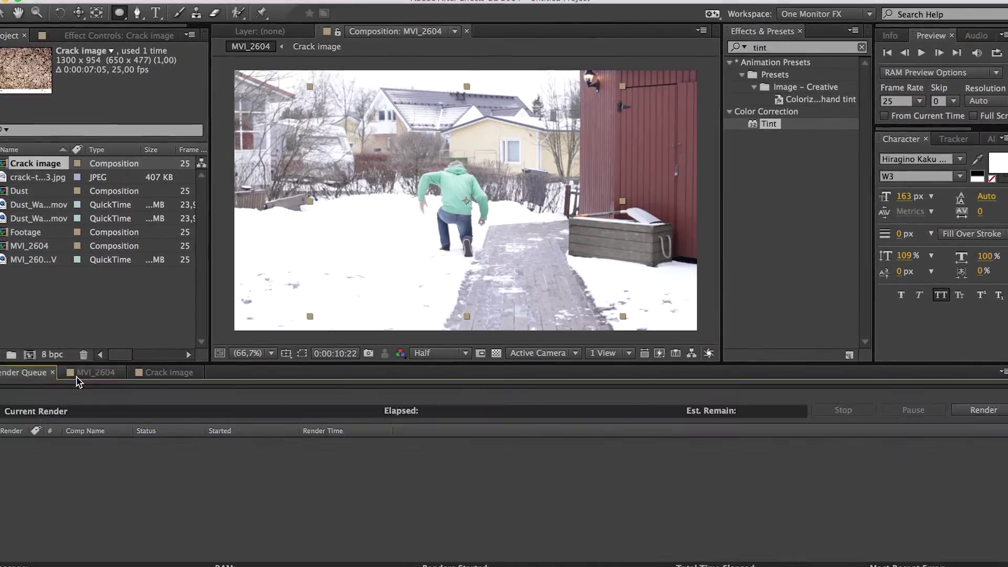
Leave the Crack image precomp for the MVI_2604 timeline tab.
left_click(77, 375)
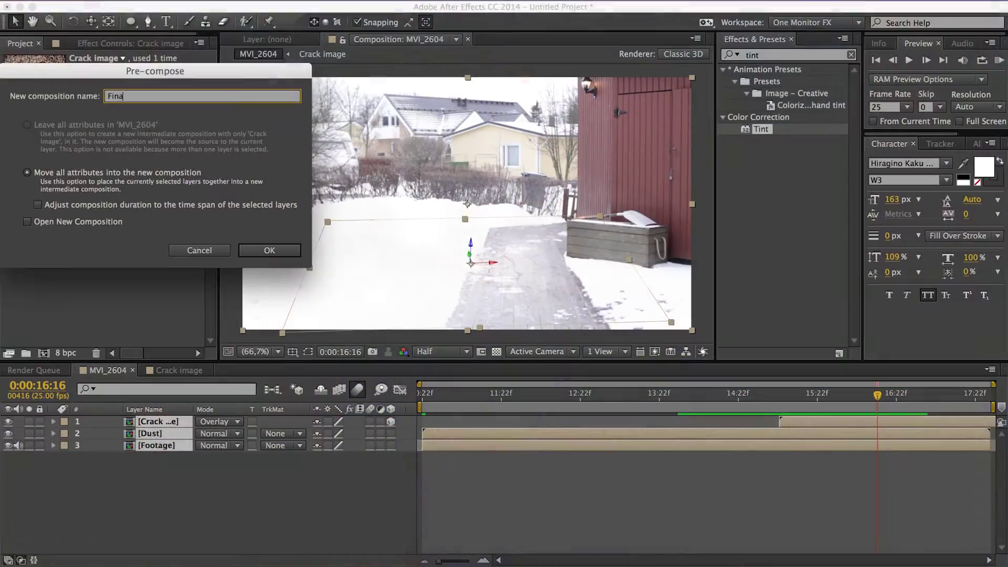
Finish precomposing as Final, then create a white solid layer named 'Frames'.
key("Return")
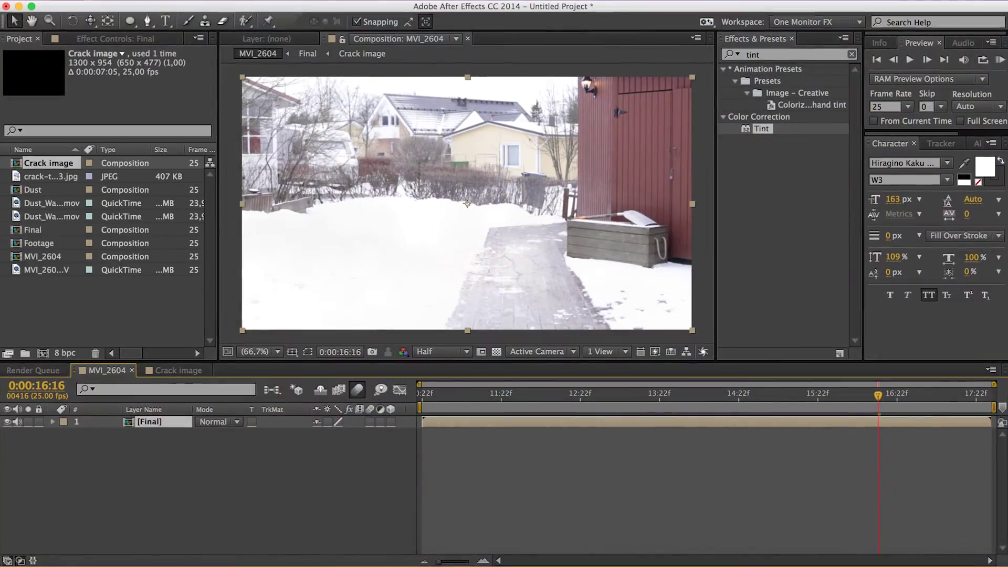
left_click_drag(479, 394, 424, 395)
right_click(274, 469)
mouse_move(288, 421)
left_click(479, 465)
left_click(148, 303)
left_click(6, 74)
left_click(313, 90)
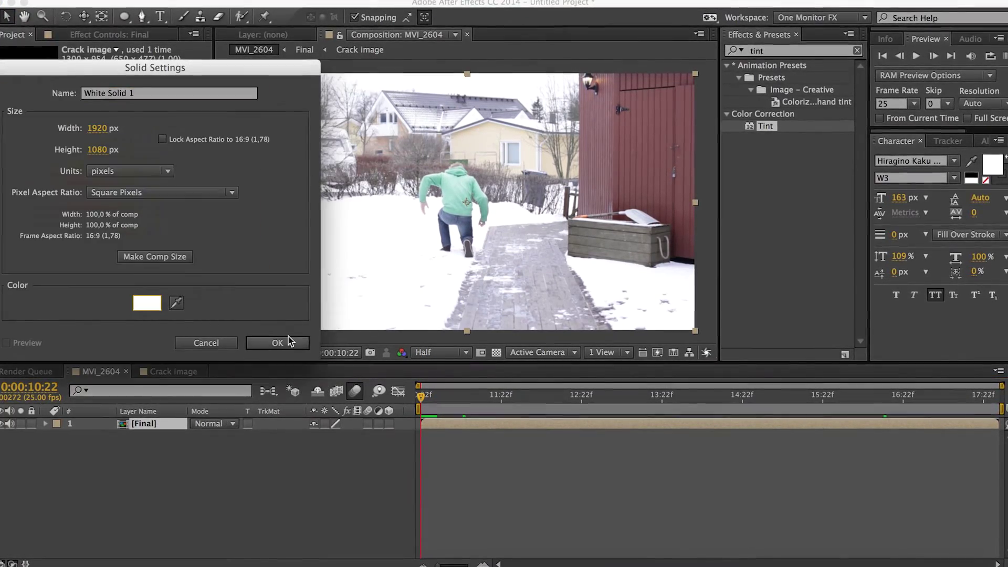
type("Frames")
key("Return")
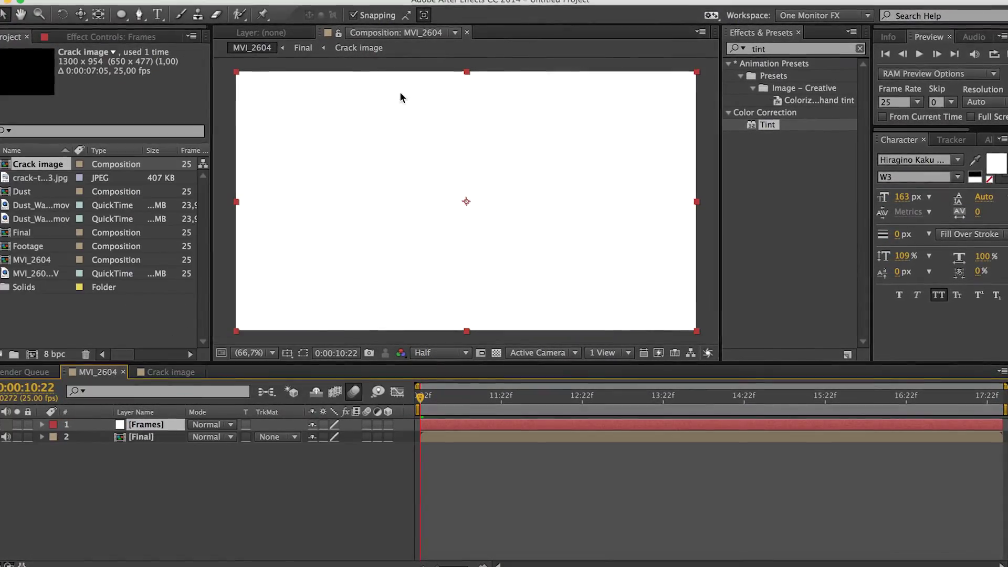
Apply the Frames effect with Anamorphic cropping and set the layer to Multiply mode.
left_click(818, 47)
type("fra")
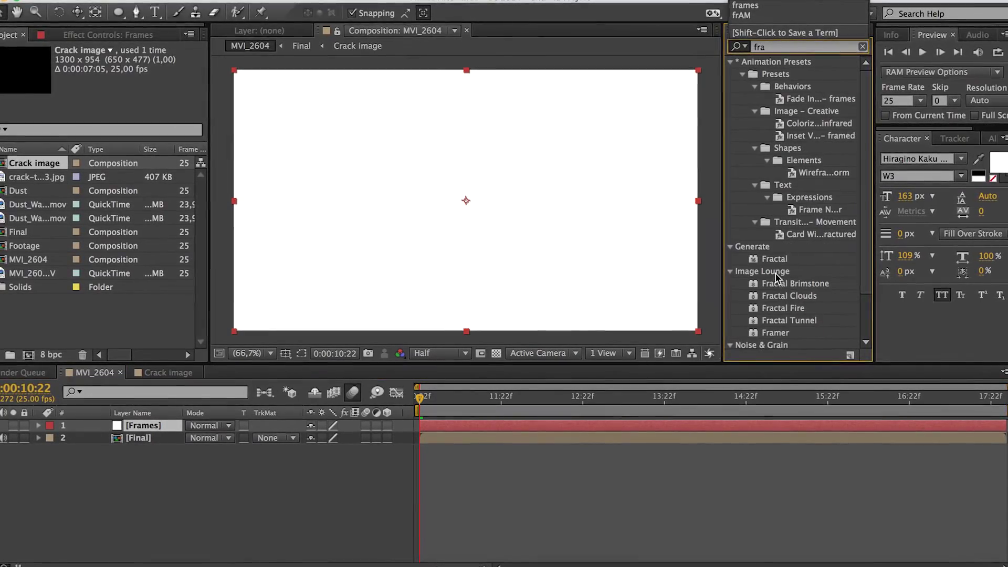
type("me")
left_click_drag(186, 378, 178, 426)
left_click(145, 135)
left_click(163, 217)
left_click(205, 426)
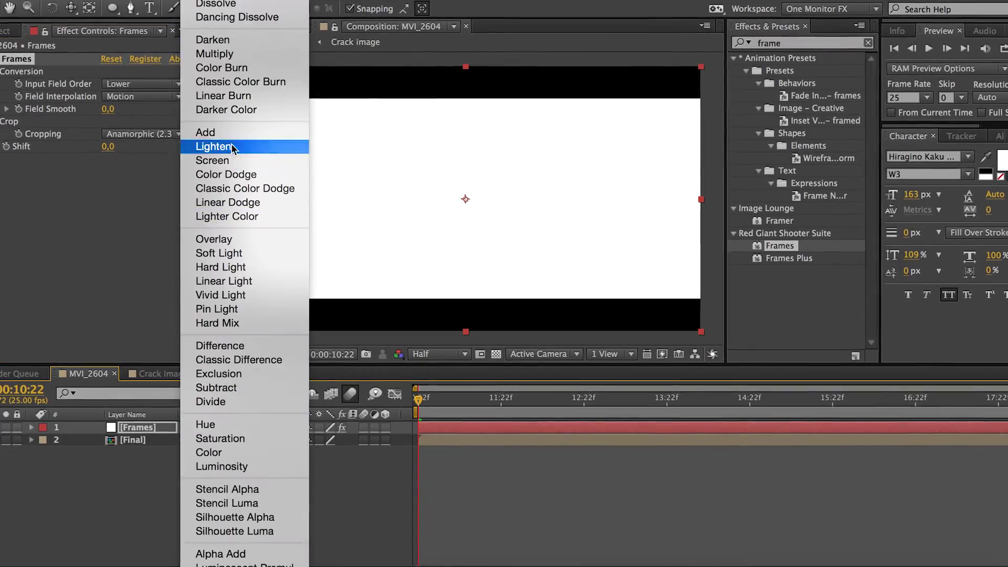
left_click(215, 54)
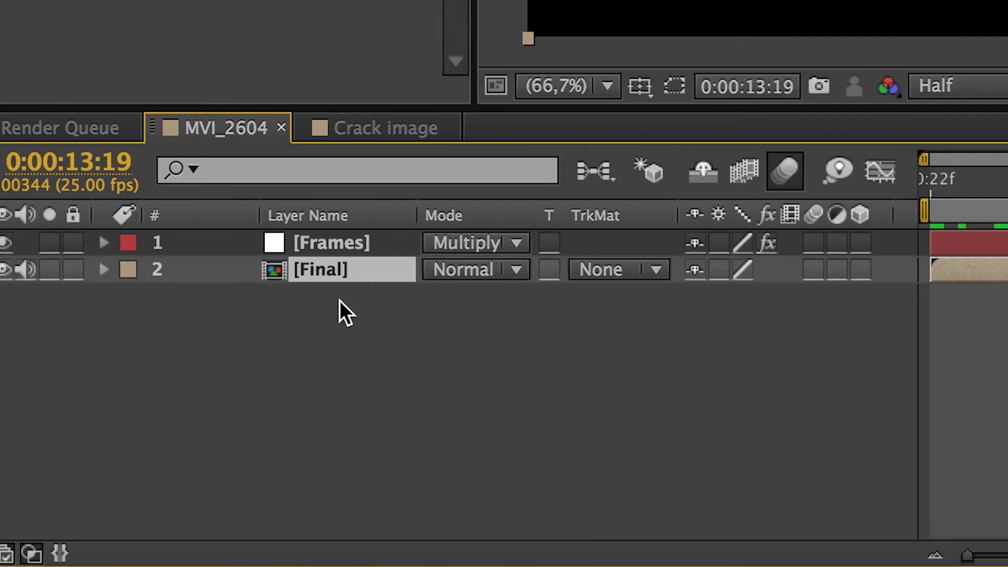
Add a wiggle(.5,25) expression to the Final layer's Position.
key("p")
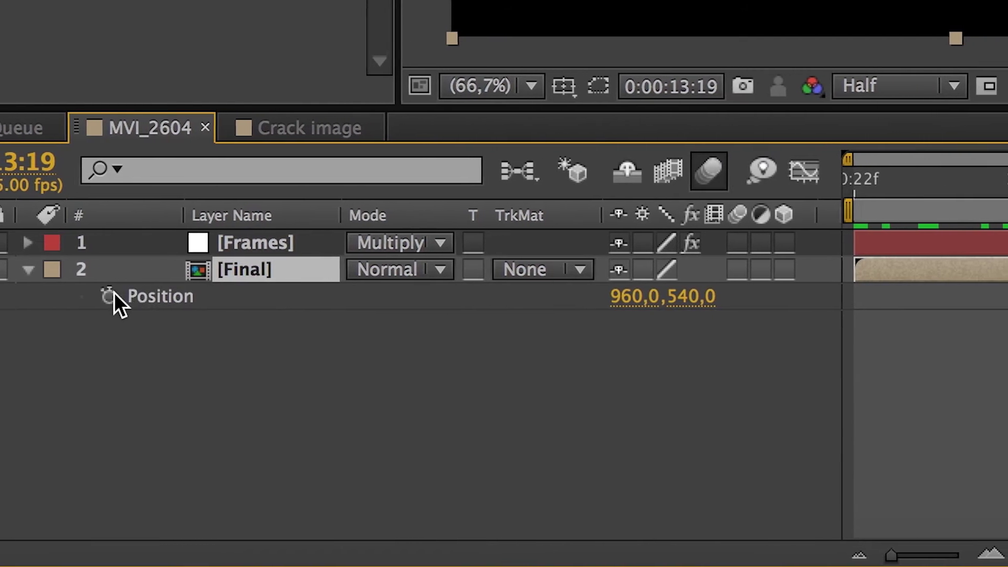
left_click(126, 296, "alt")
type("wiggle")
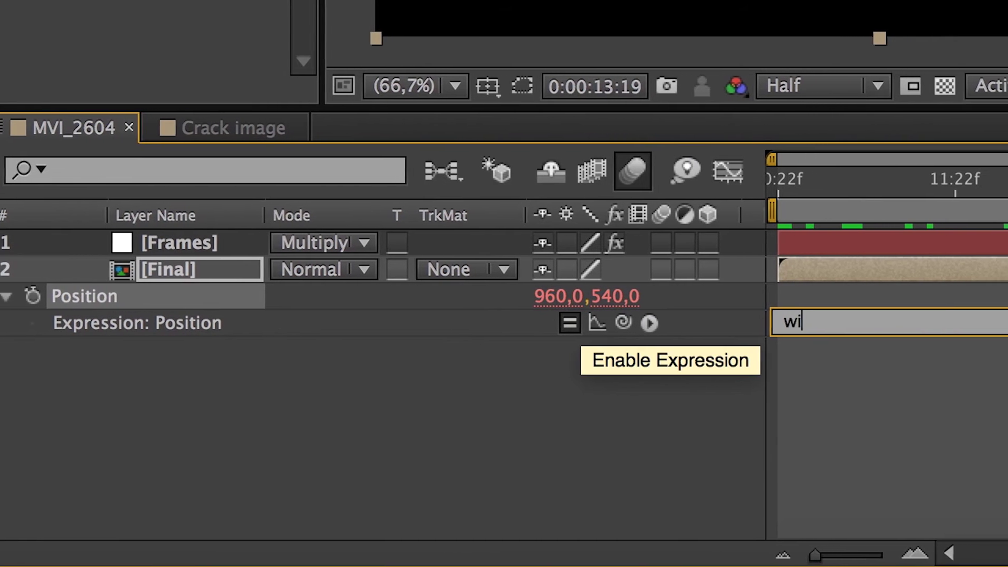
type("(")
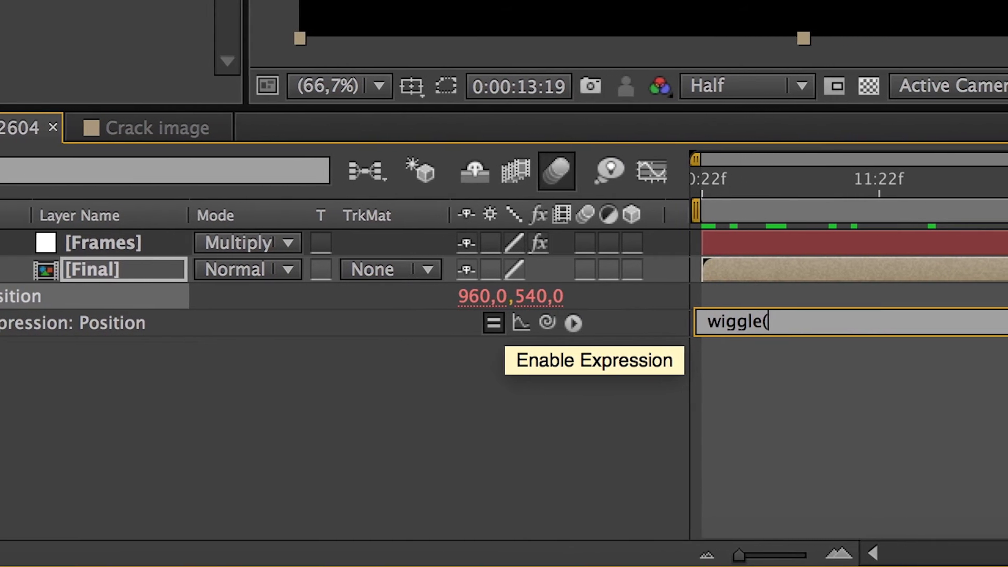
type(".5,")
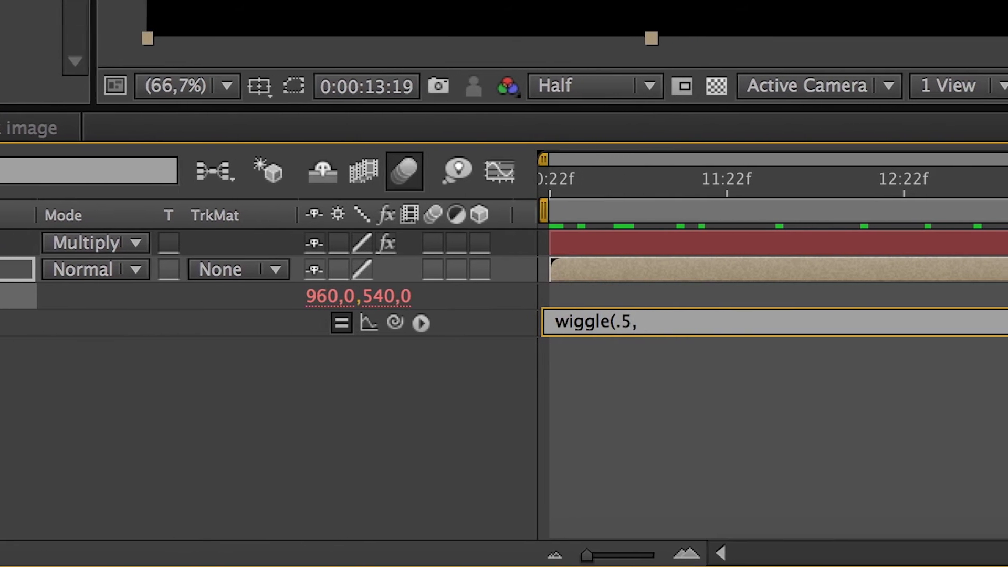
type("25)")
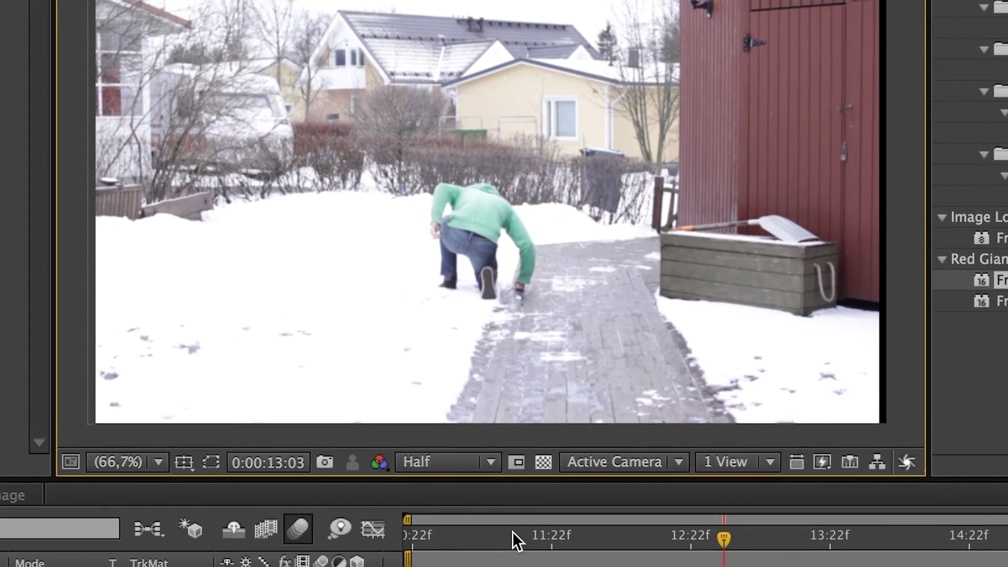
Preview the shaking shot from about 0:00:11:10, check the frame edges, and show Scale.
left_click(437, 531)
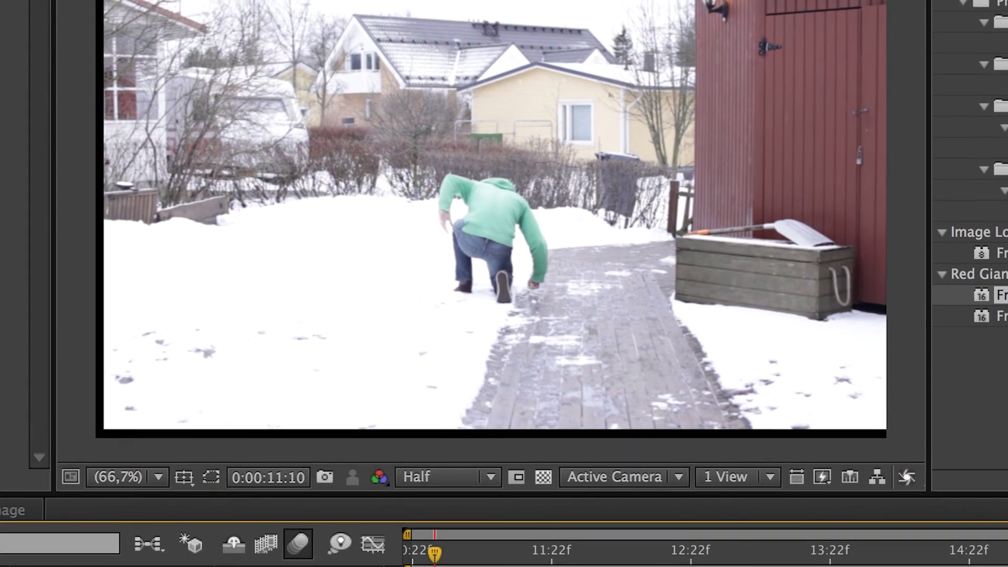
key("space")
key("space")
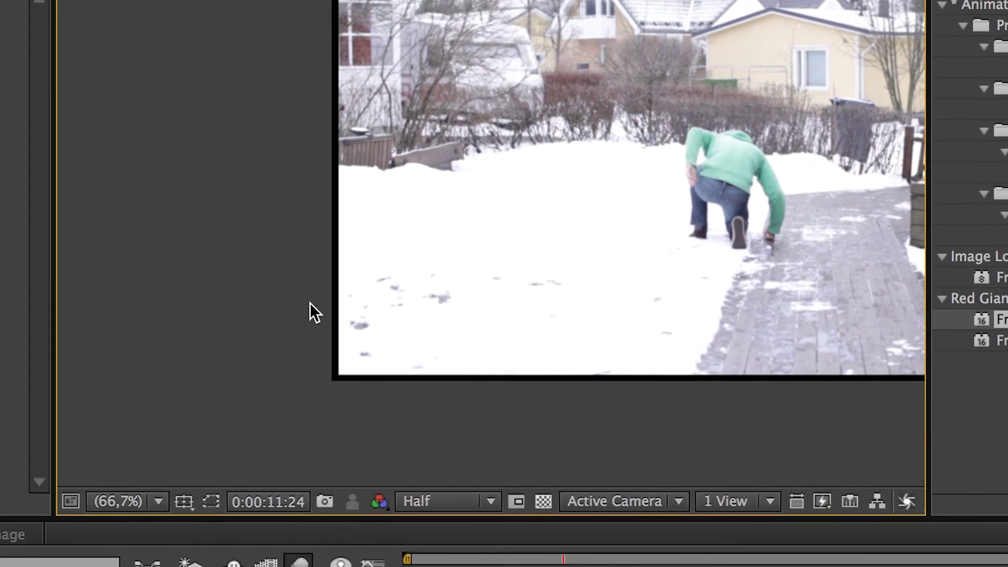
scroll(310, 313, "down", 1)
scroll(289, 322, "up", 4)
scroll(305, 326, "down", 1)
left_click_drag(360, 322, 593, 265)
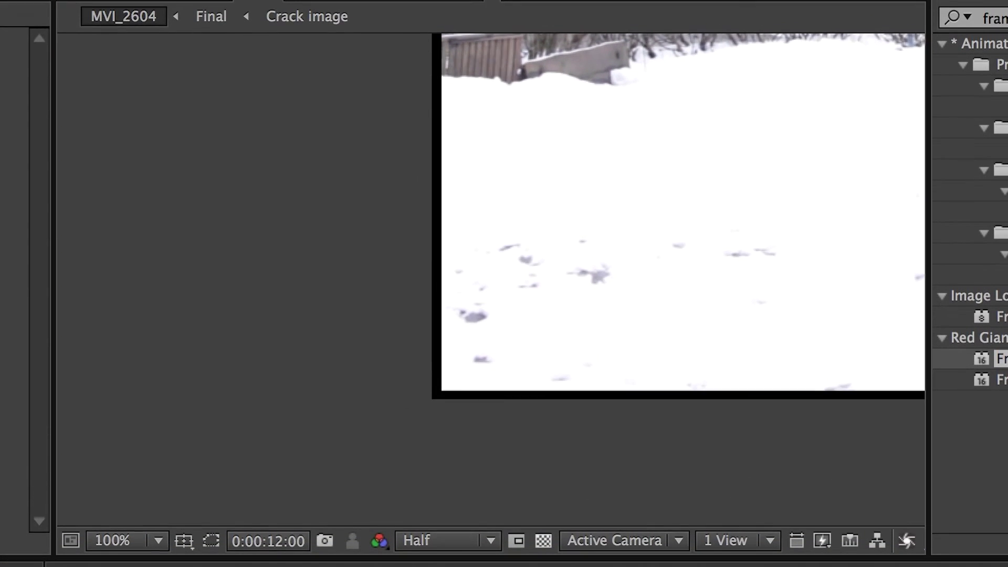
scroll(504, 418, "down", 2)
key("s")
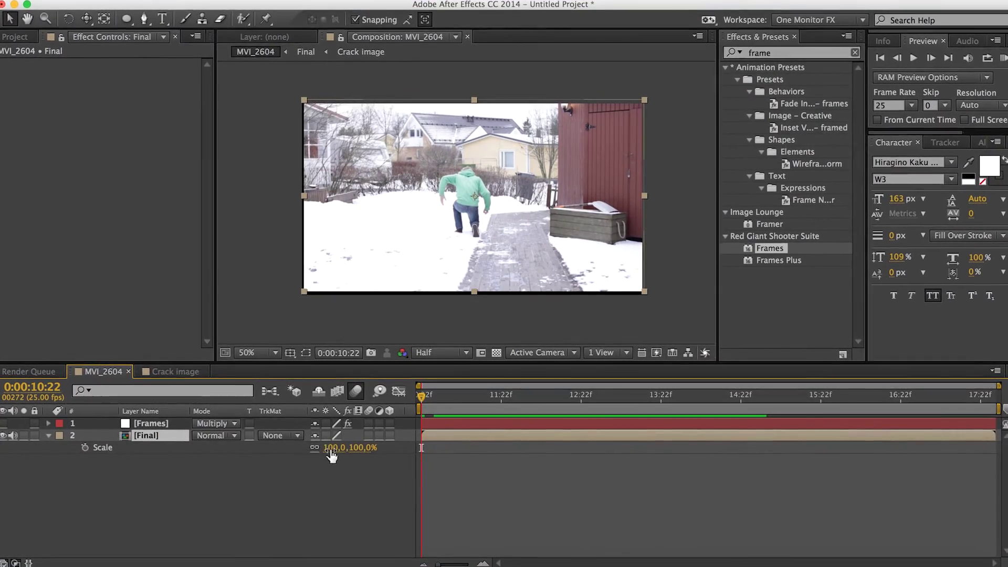